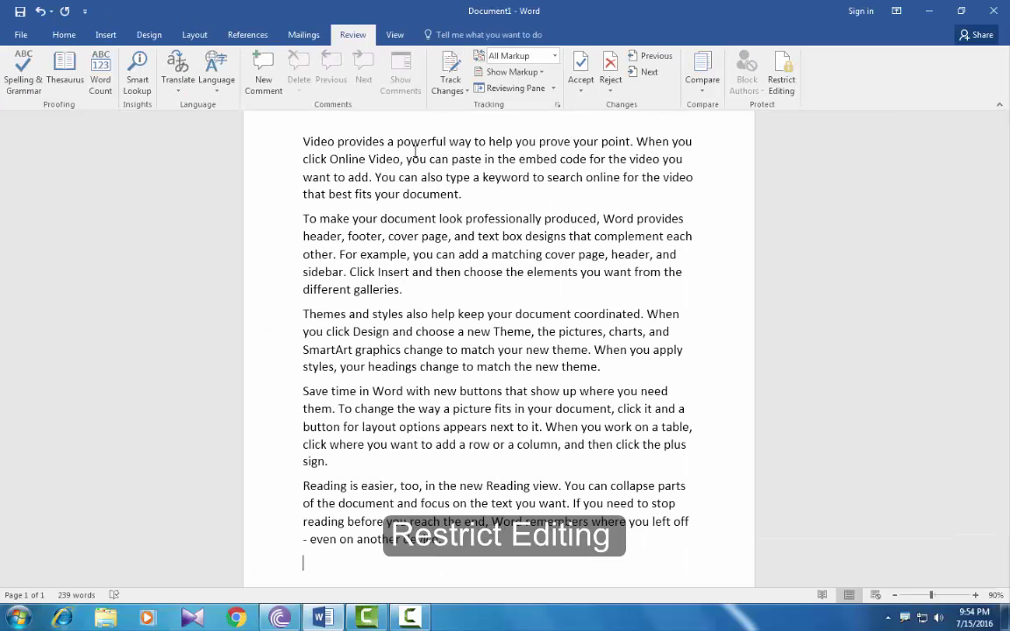
Restrict editing to read-only, limit formatting to chosen styles, and allow Everyone as an exception
key(ctrl+Home)
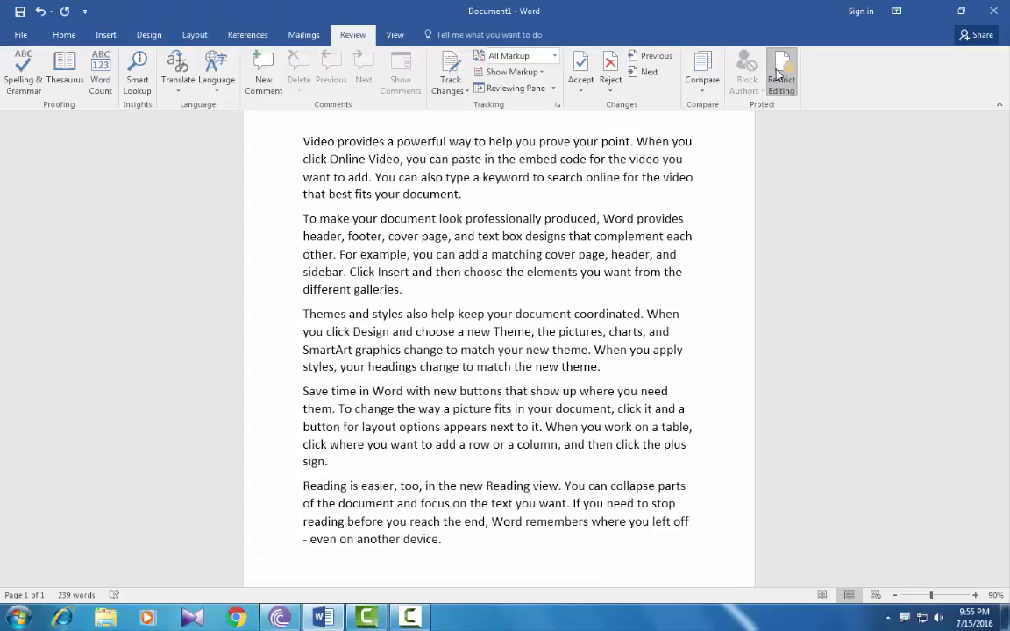
click(778, 74)
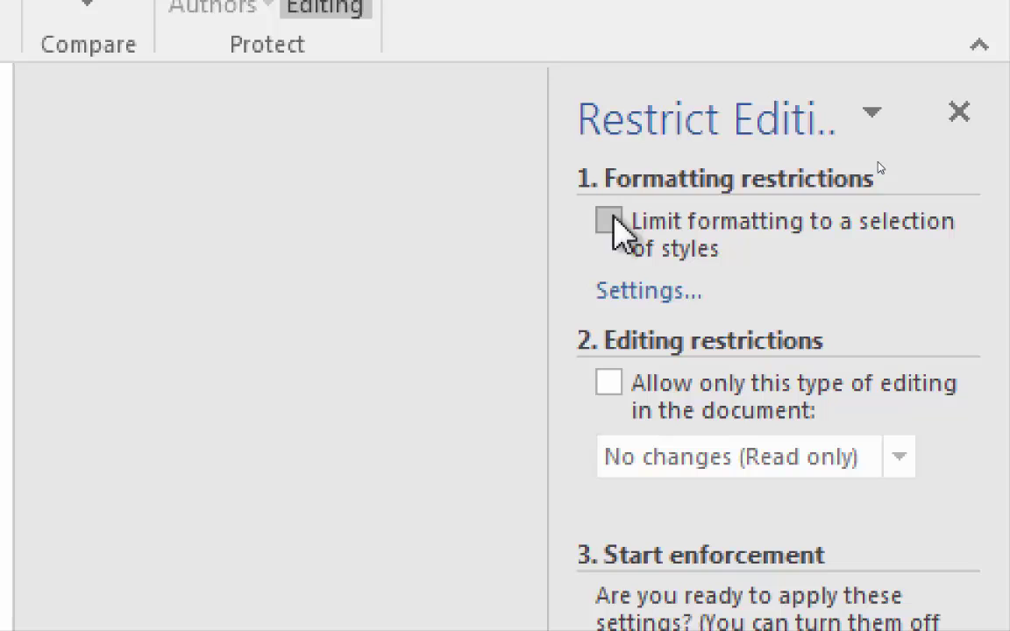
click(612, 225)
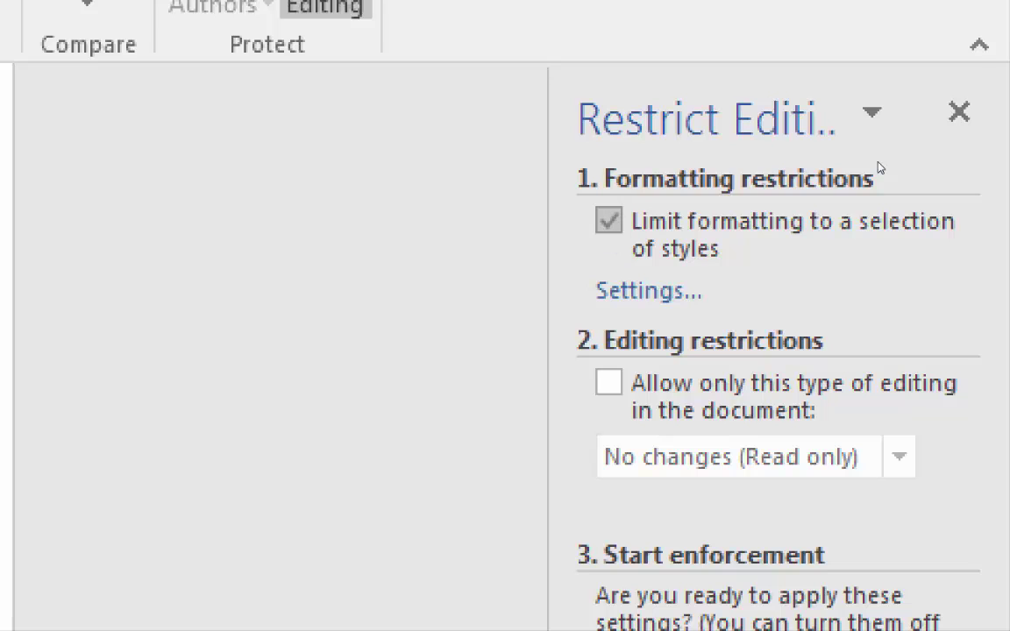
click(608, 383)
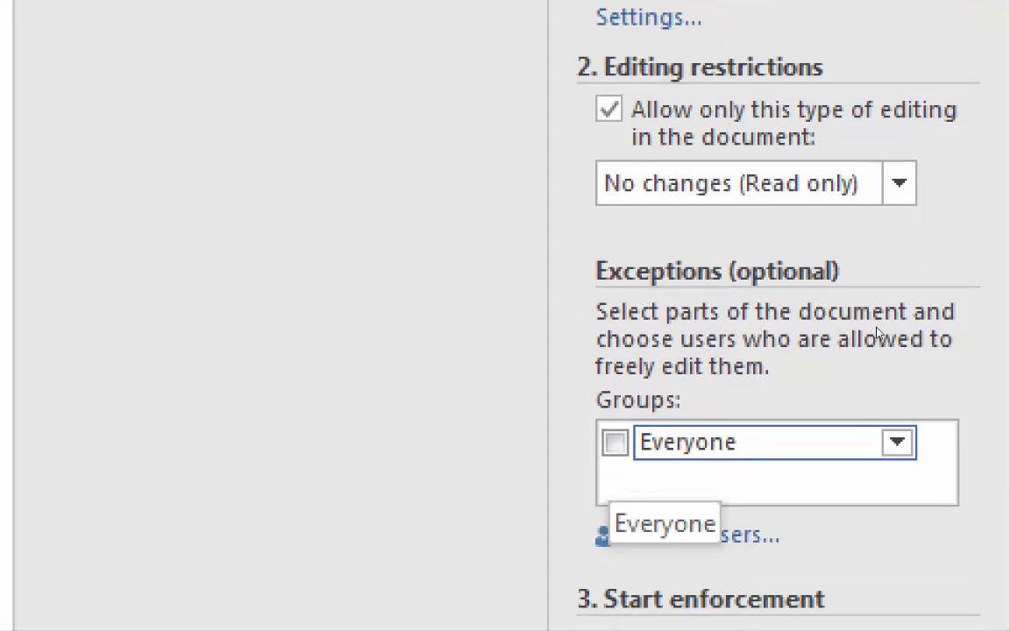
click(614, 445)
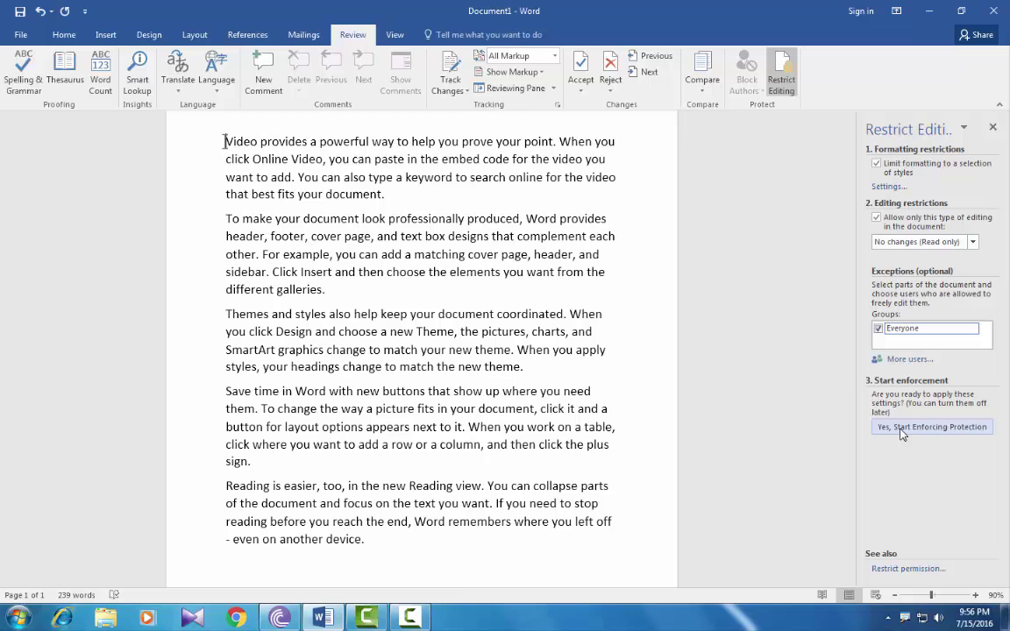
click(678, 342)
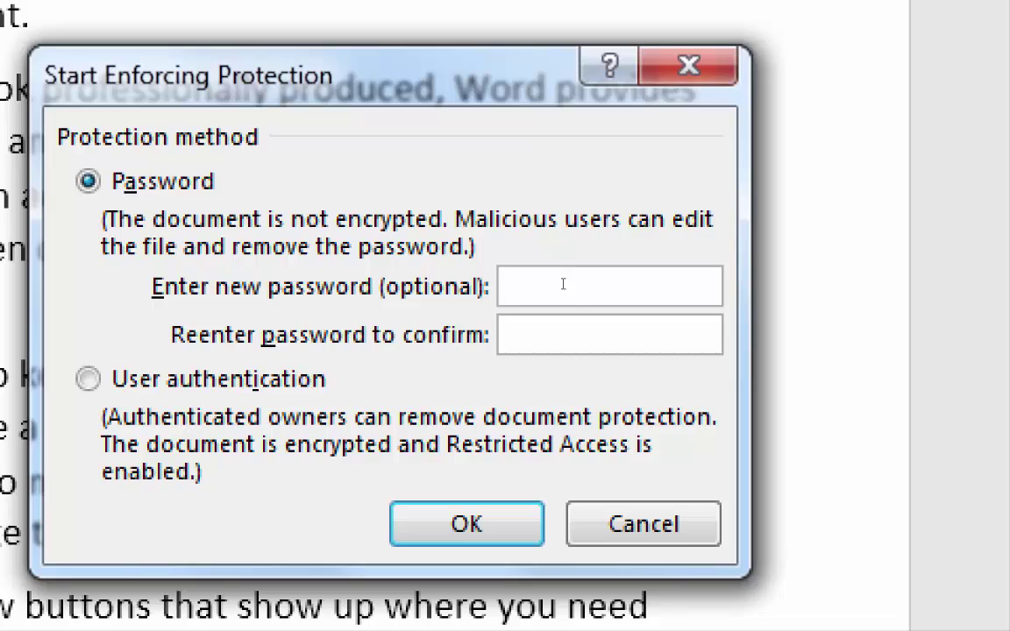
Enforce the protection with a password, entered and confirmed
text(•••)
click(565, 330)
text(•••)
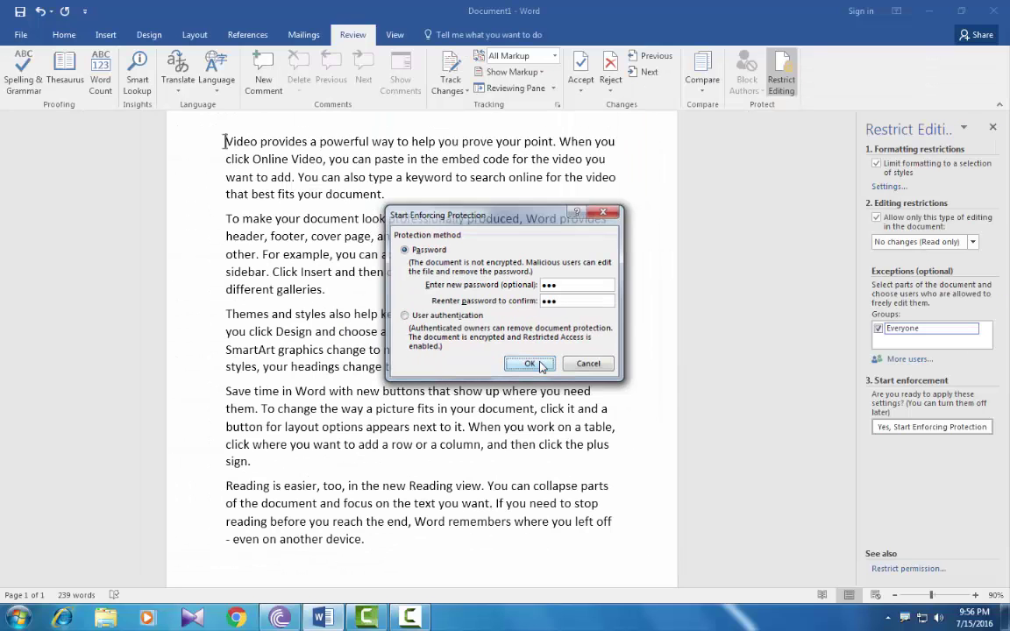
click(541, 364)
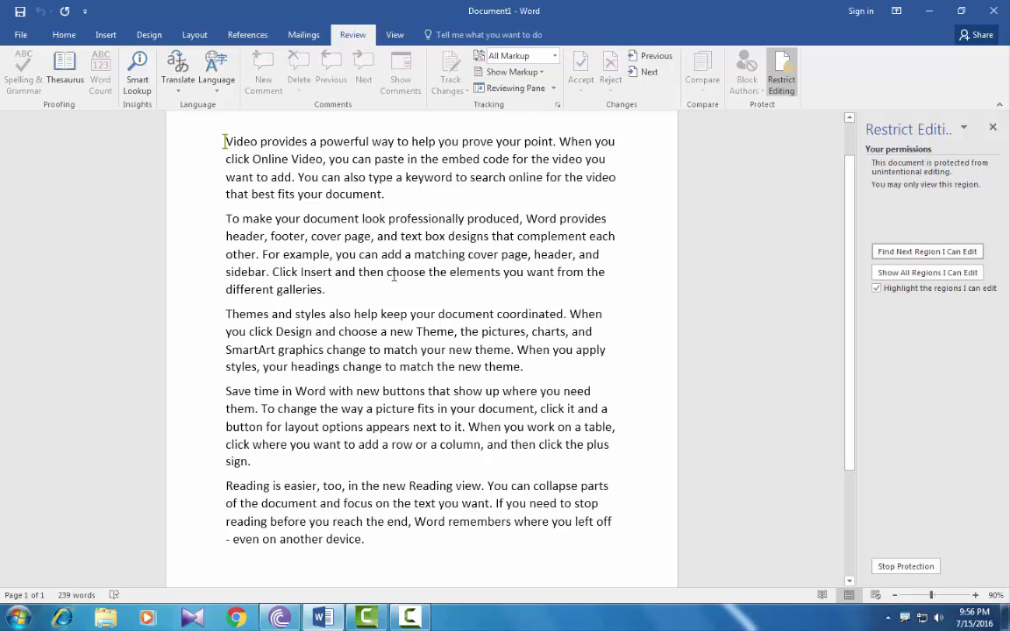
click(381, 290)
key(Return)
drag(422, 271, 293, 225)
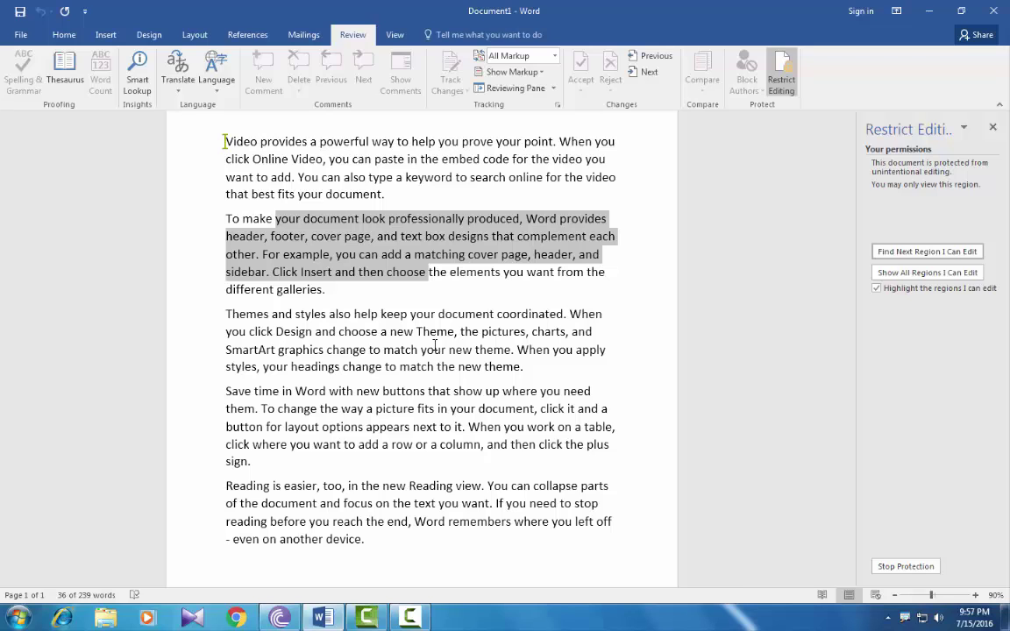
click(326, 289)
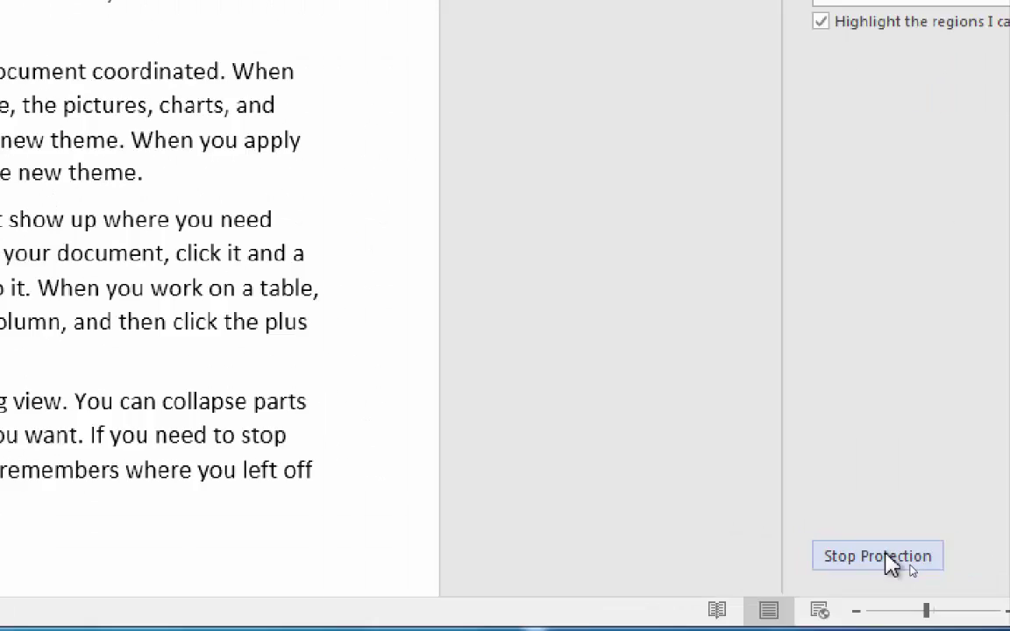
Stop the document protection by entering the password
click(887, 559)
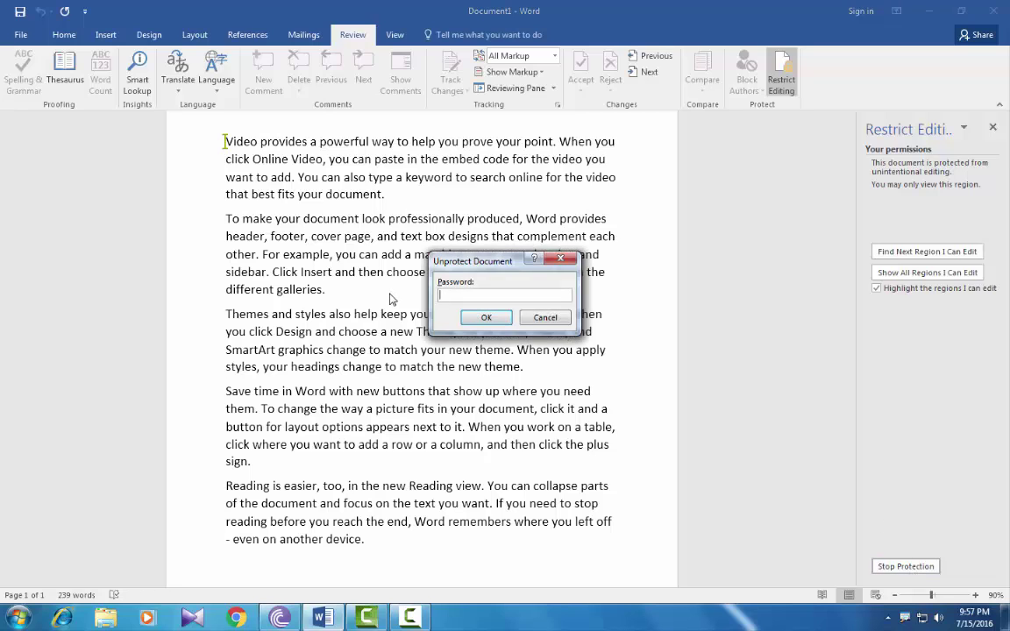
text(123)
click(486, 318)
Type filler letters after 'galleries.', delete the 'footer,' to 'elements' passage, then minimize Word
click(384, 293)
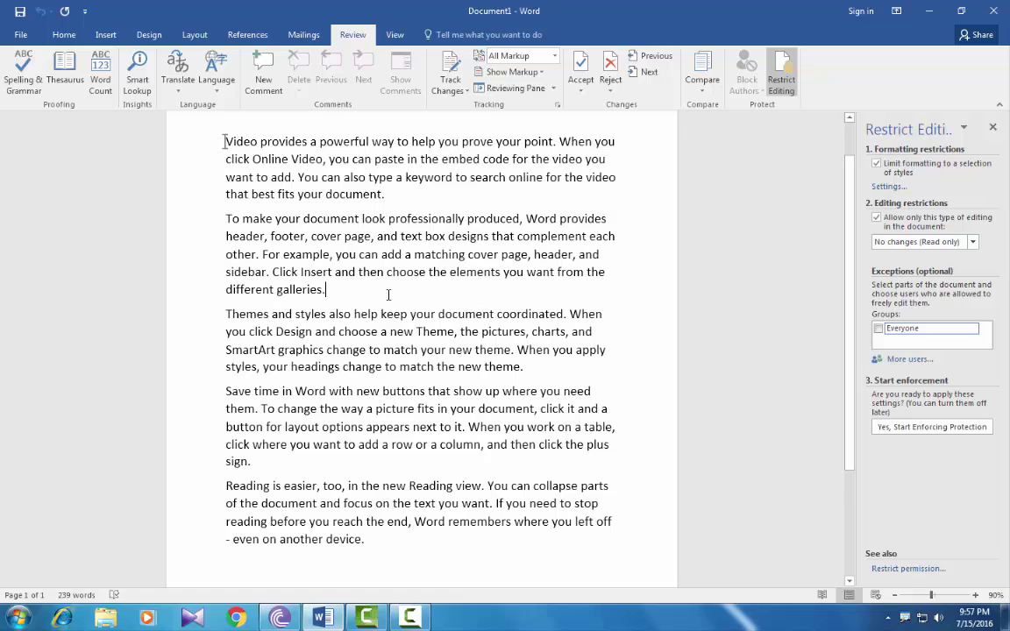
text(cbcvbcfffgfdfhfdh)
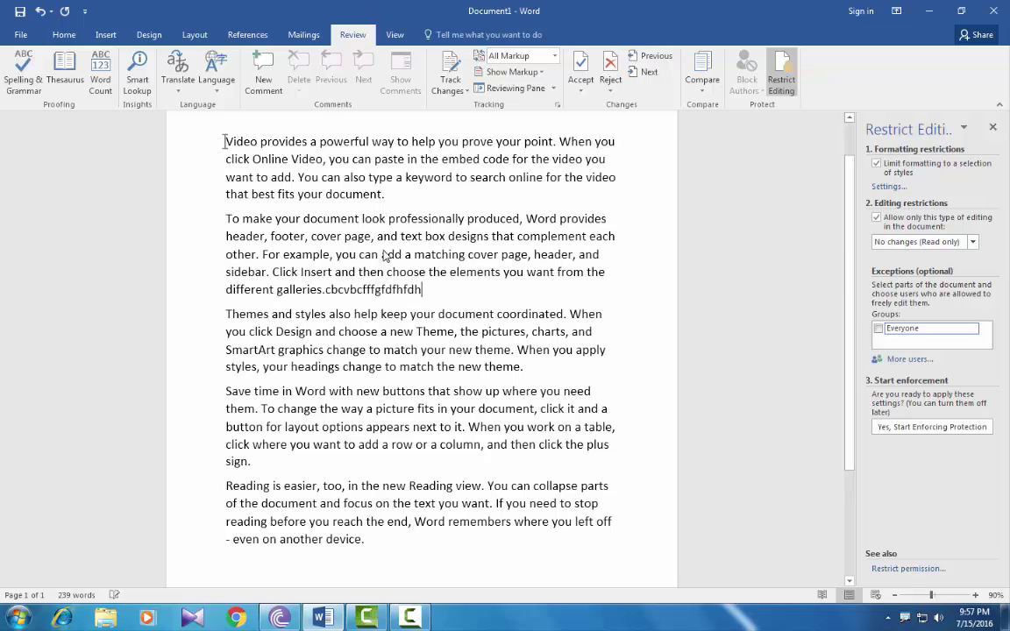
drag(501, 272, 272, 237)
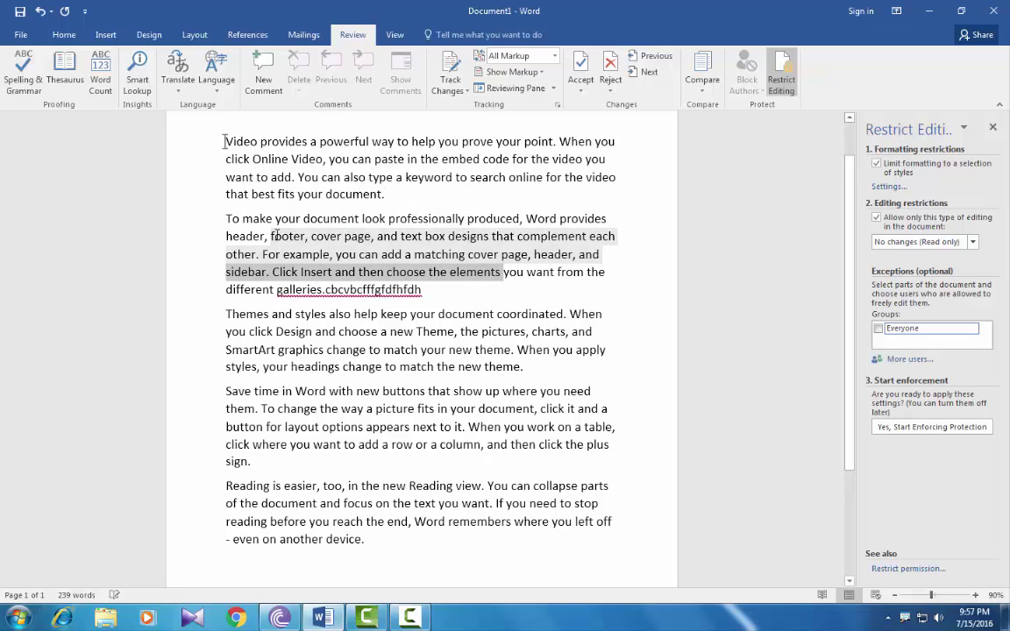
key(Delete)
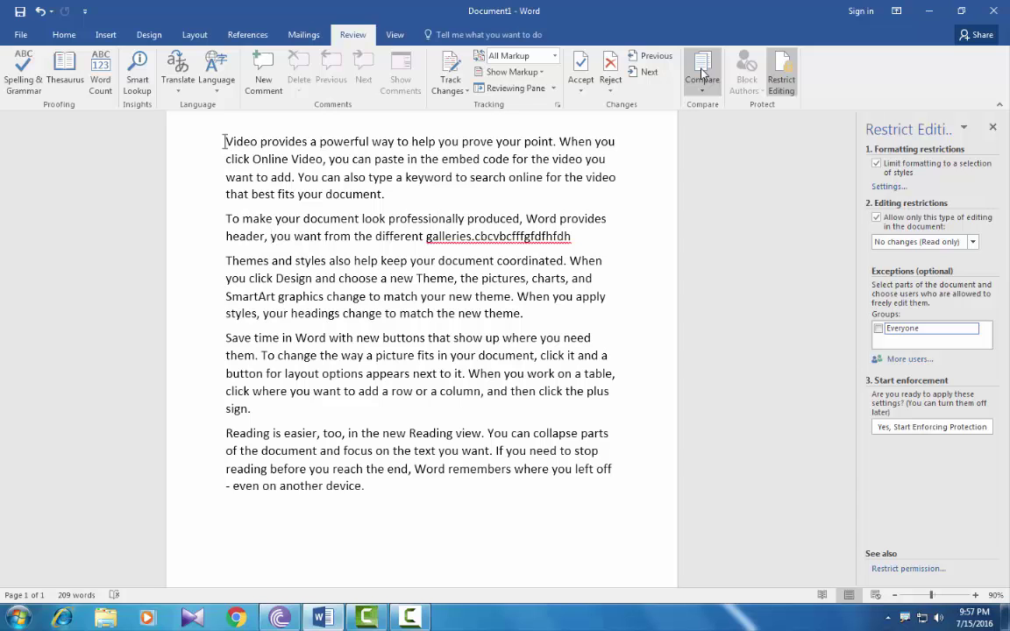
key(super+d)
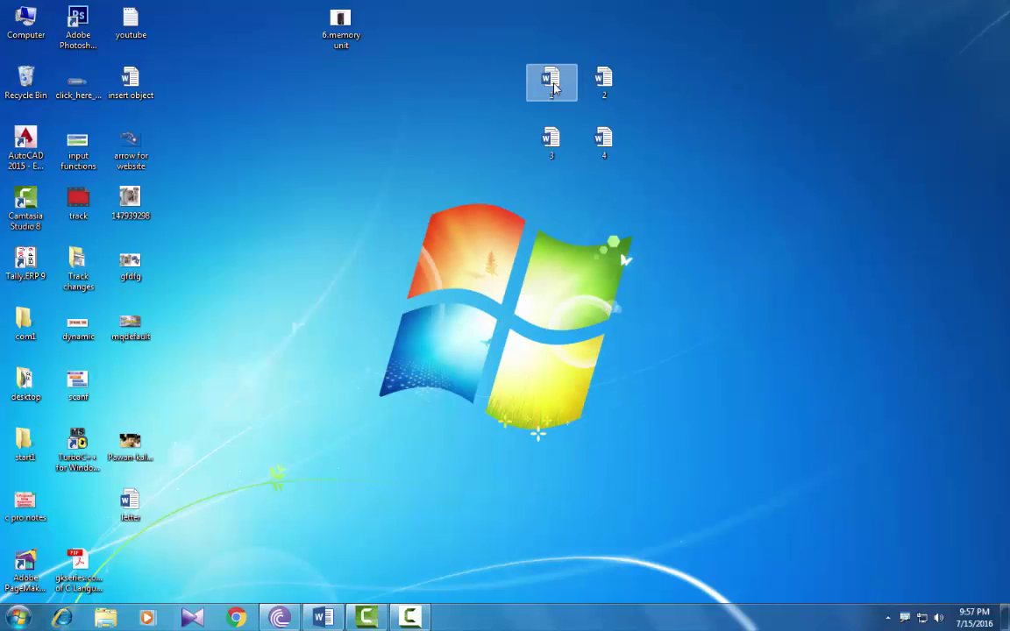
Open documents 1 and 2 from the desktop, close Restrict Editing, and bring document 1 forward
double_click(552, 84)
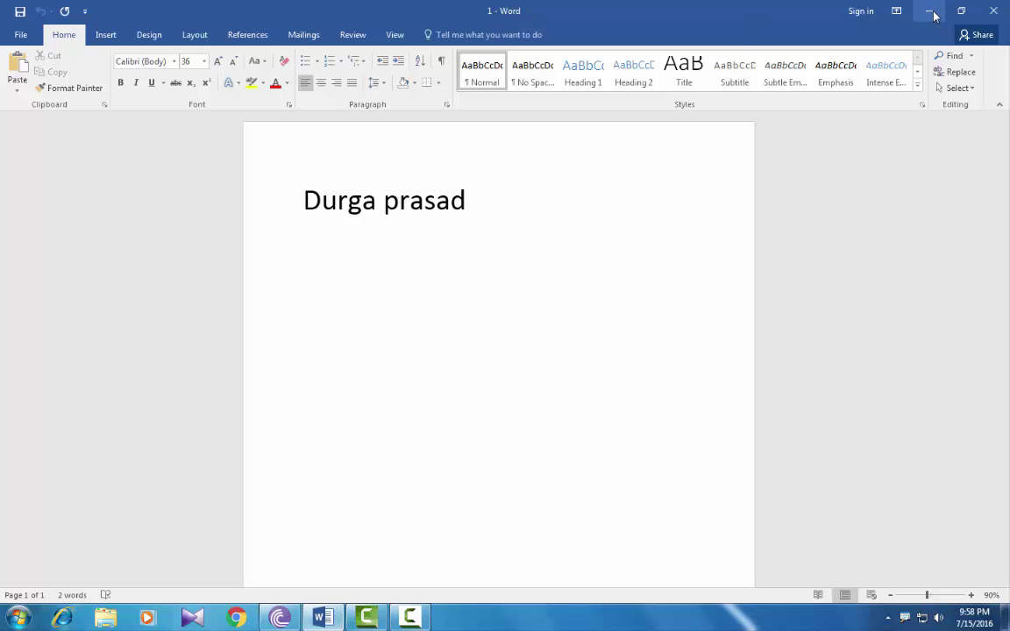
click(929, 10)
double_click(605, 80)
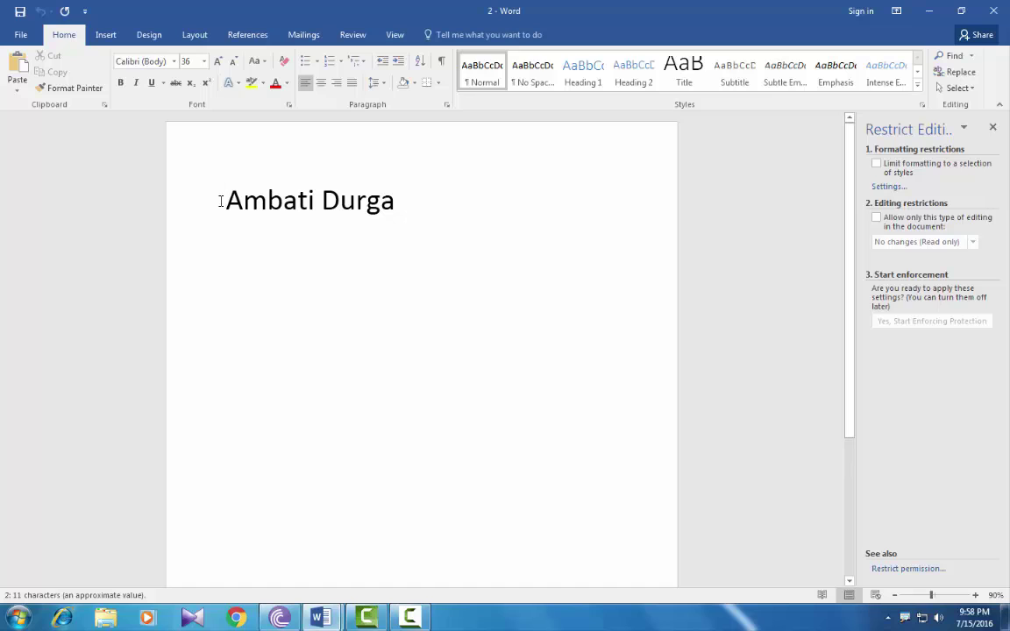
click(995, 129)
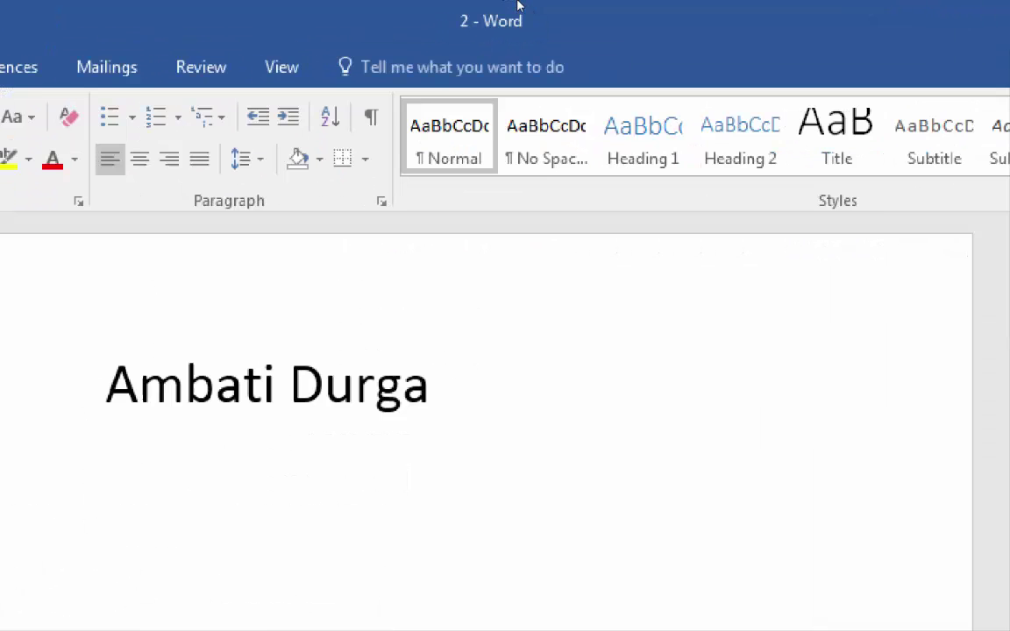
mouse_move(321, 618)
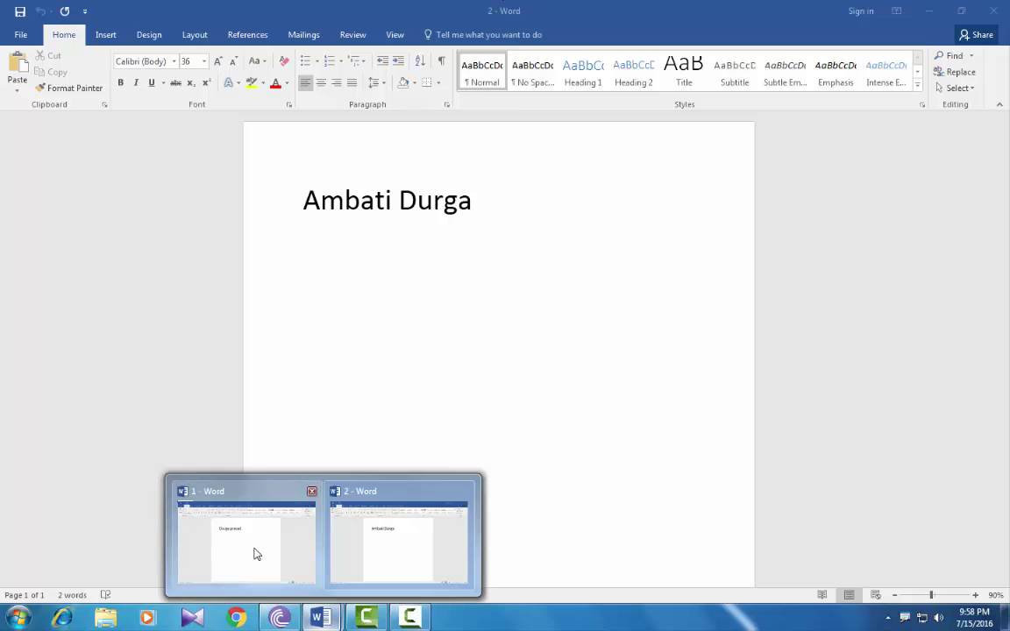
click(257, 554)
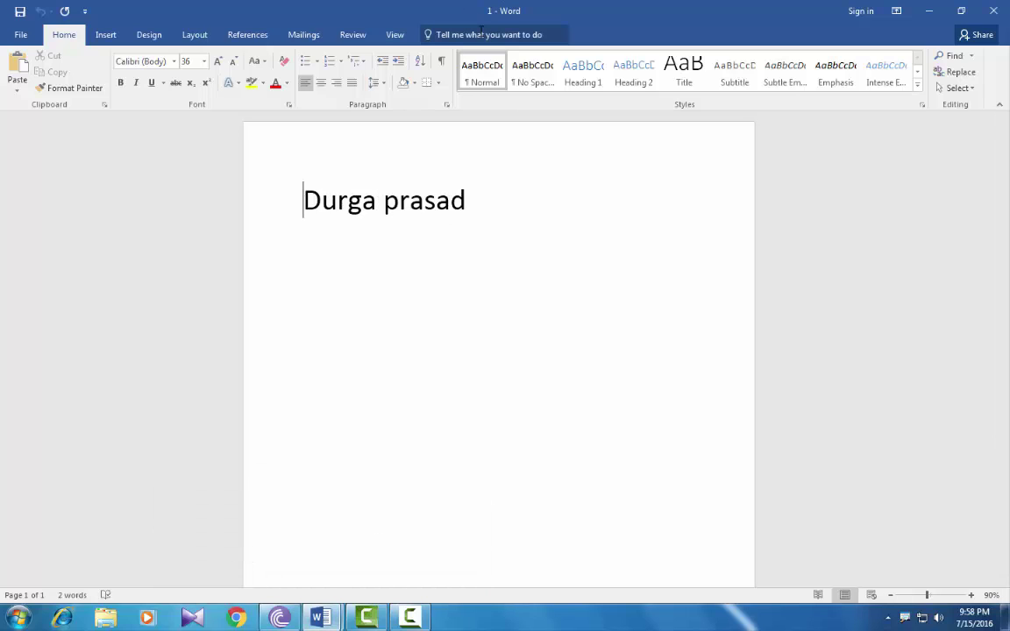
Start a Review > Compare and pick document 1 from the Desktop as the original
click(354, 35)
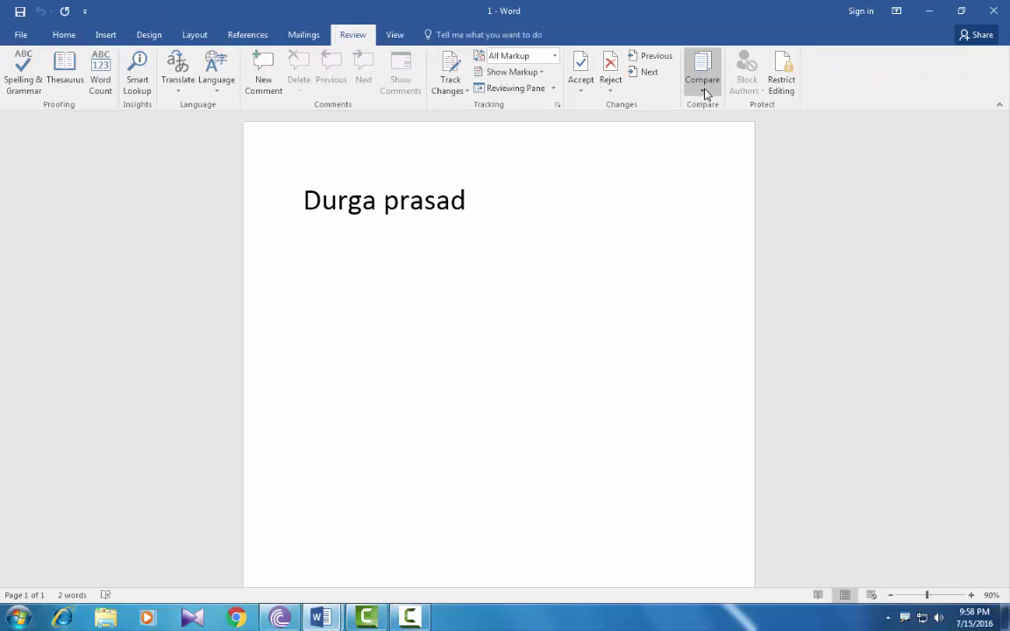
click(706, 93)
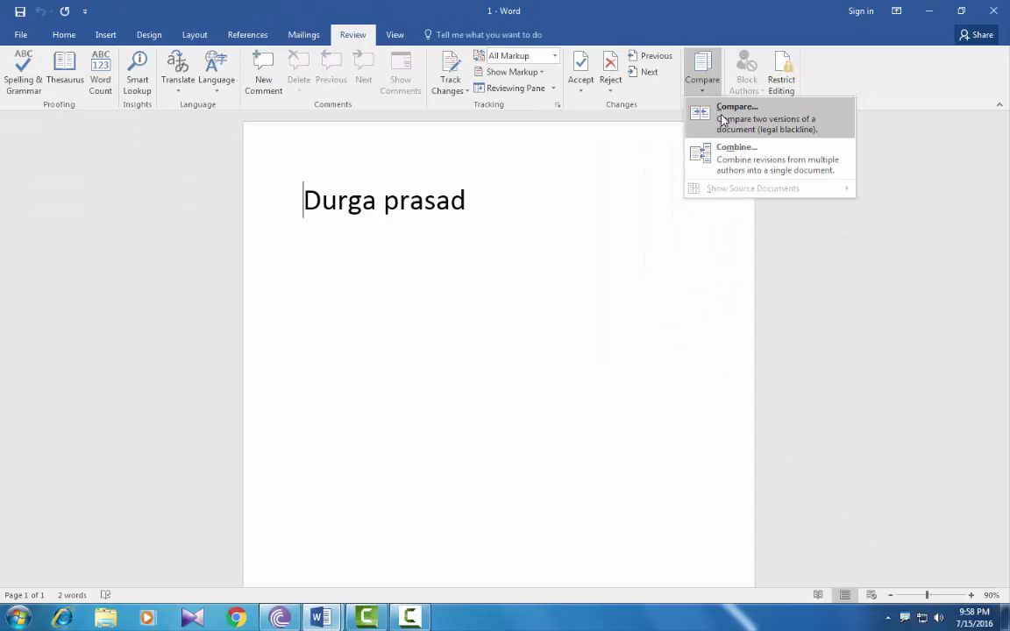
click(723, 120)
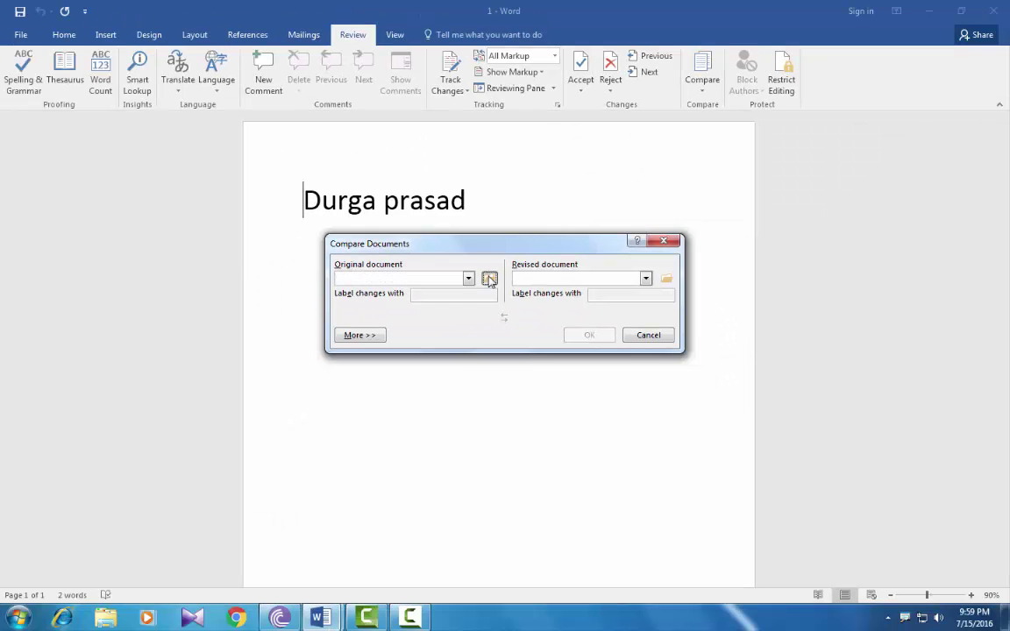
click(489, 280)
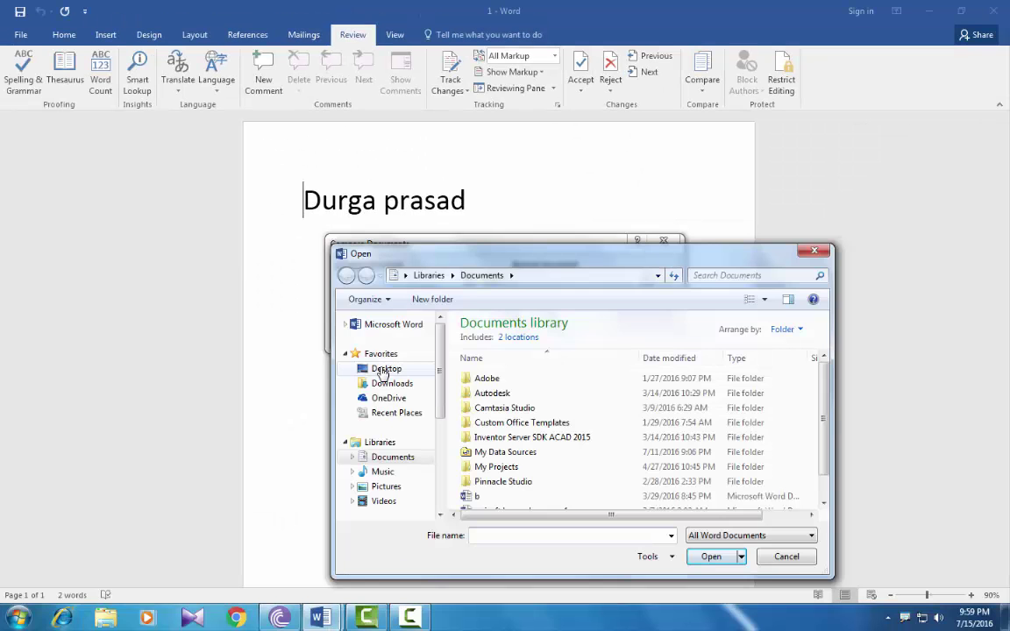
click(382, 370)
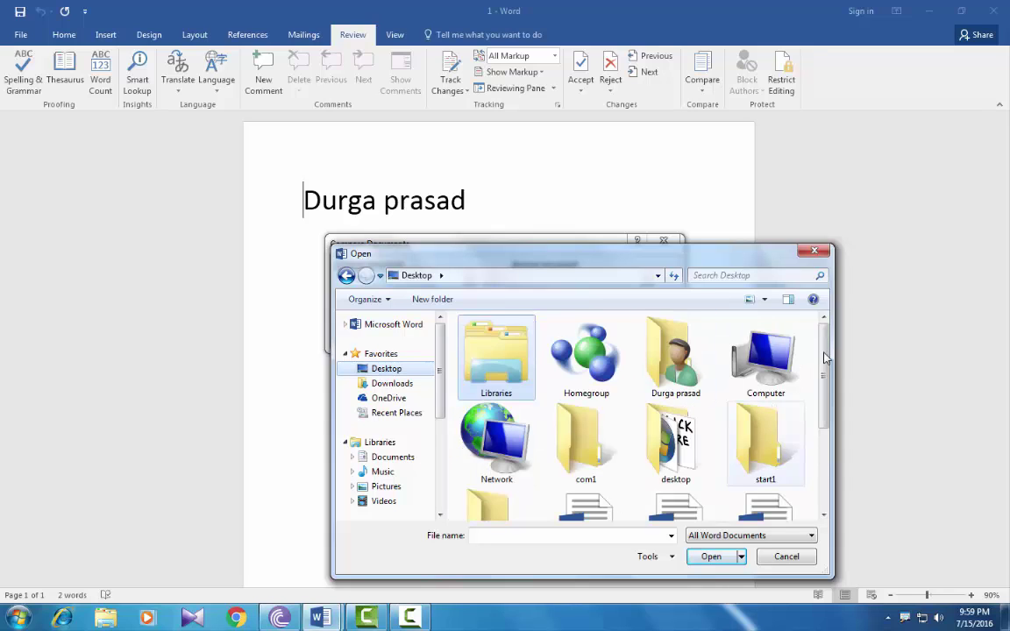
scroll(837, 449, down, 2)
scroll(837, 449, down, 1)
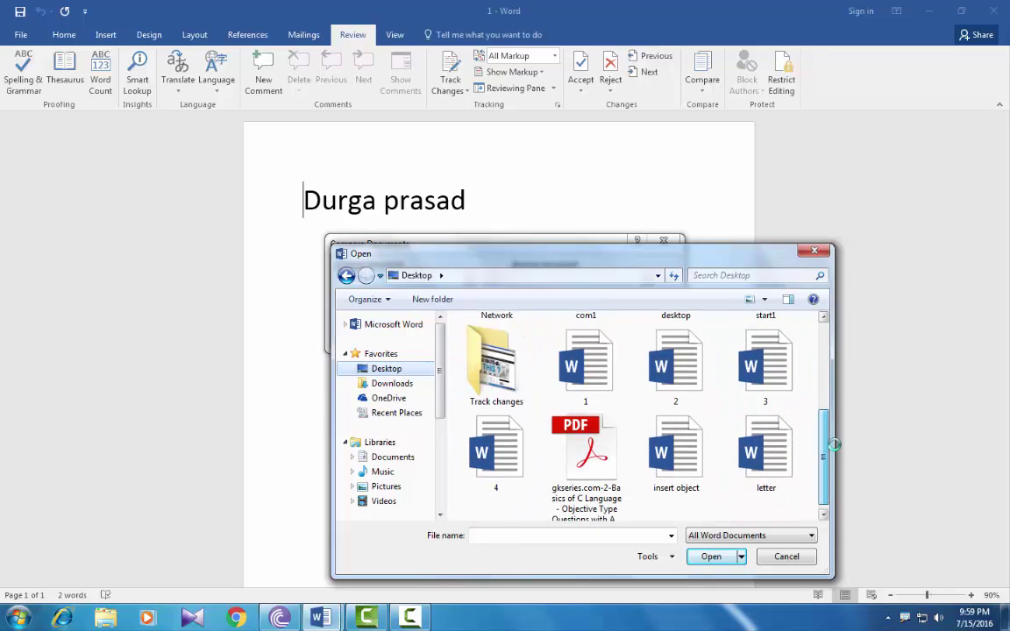
click(585, 367)
click(710, 557)
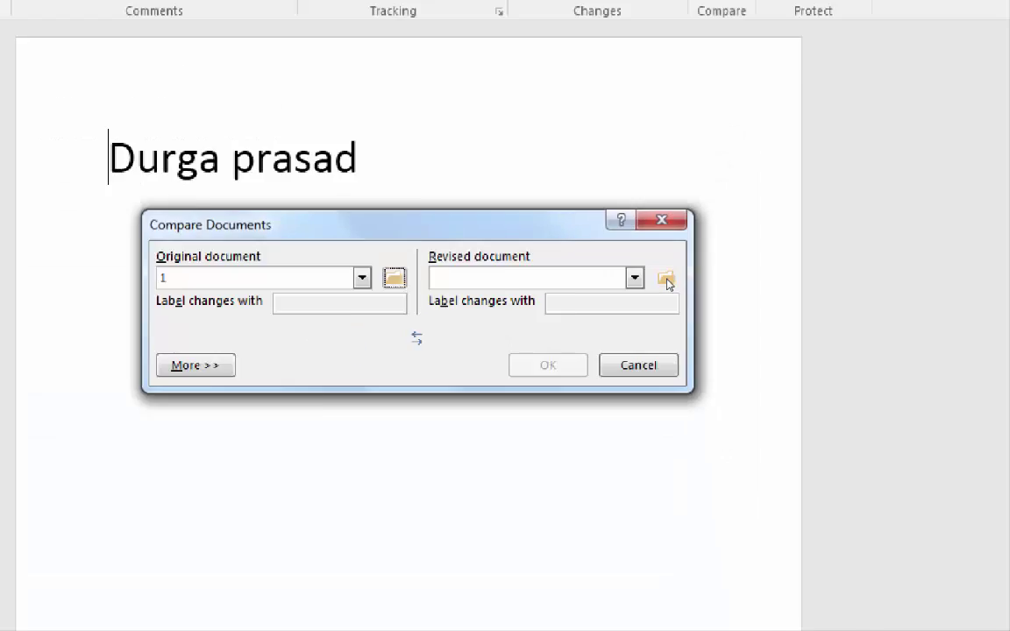
Choose document 2 from the Desktop as the revised document
click(666, 279)
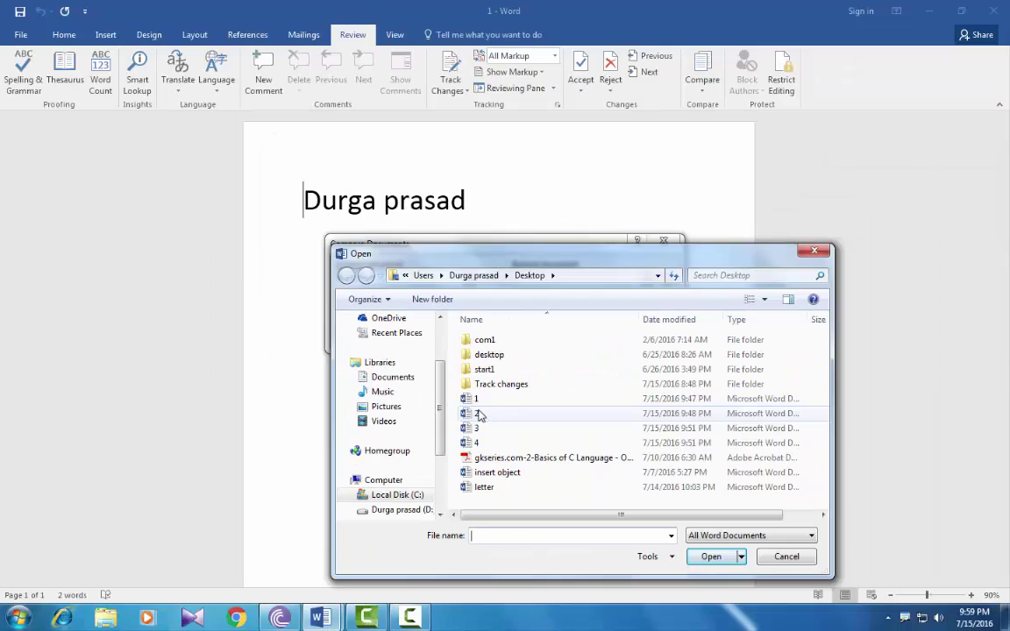
click(477, 417)
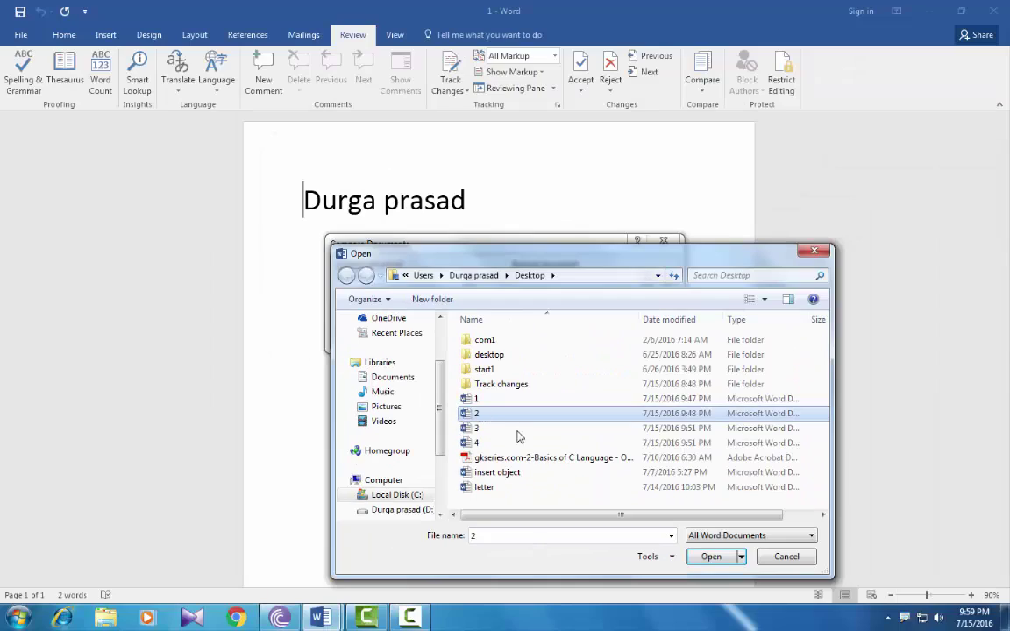
click(704, 559)
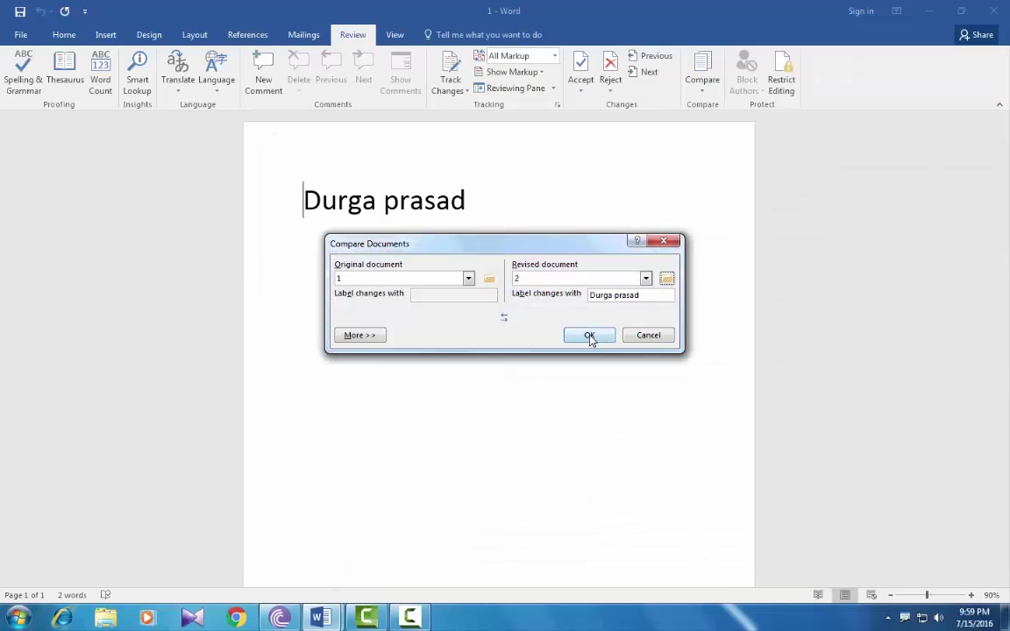
click(590, 337)
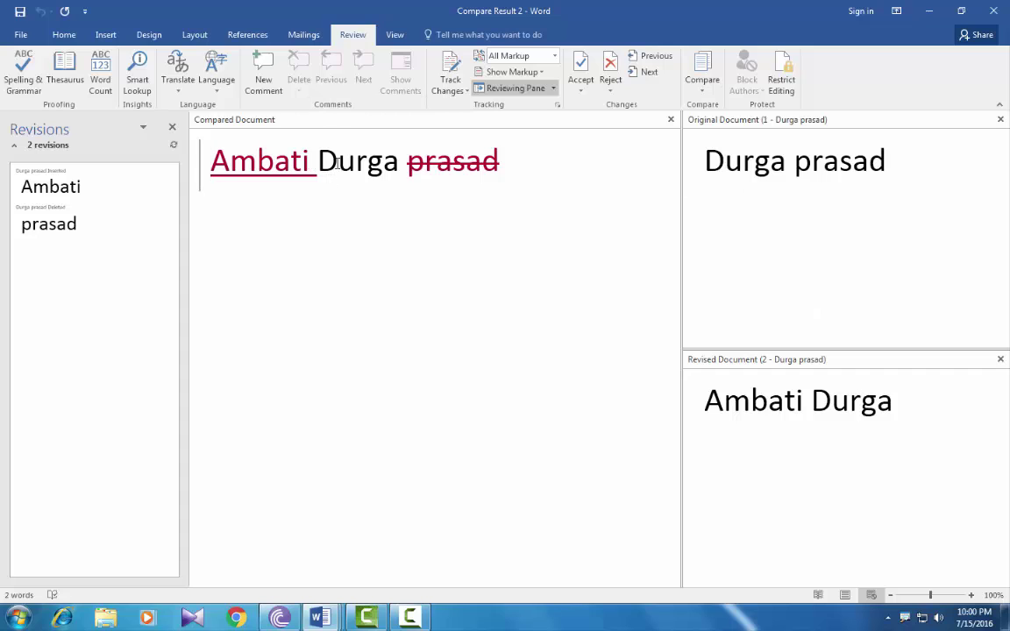
drag(310, 163, 369, 164)
click(369, 164)
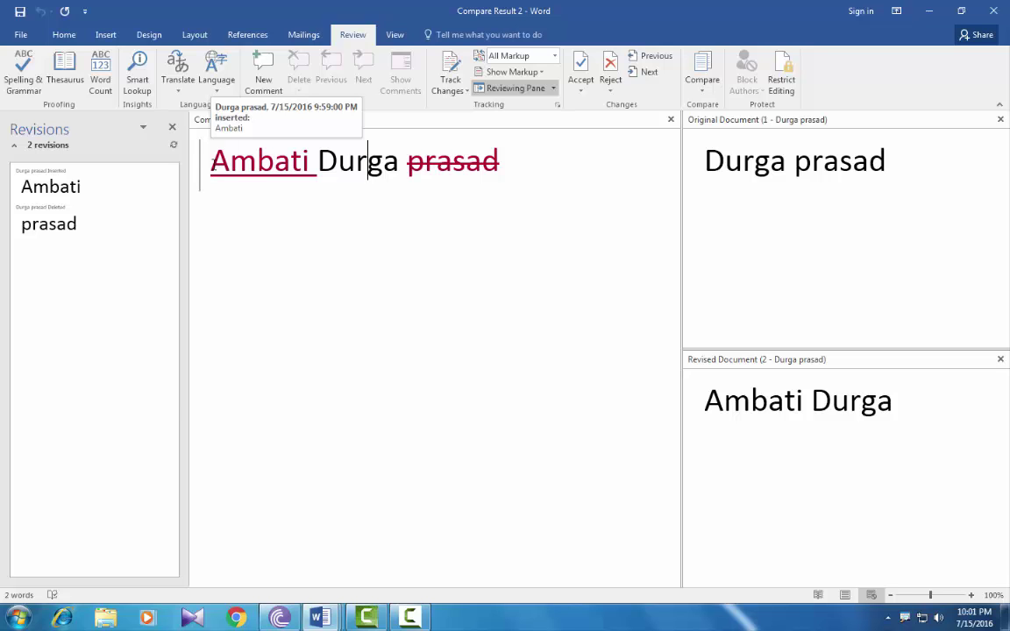
Close the Compare Result, open and close document 3, then open document 4
click(993, 11)
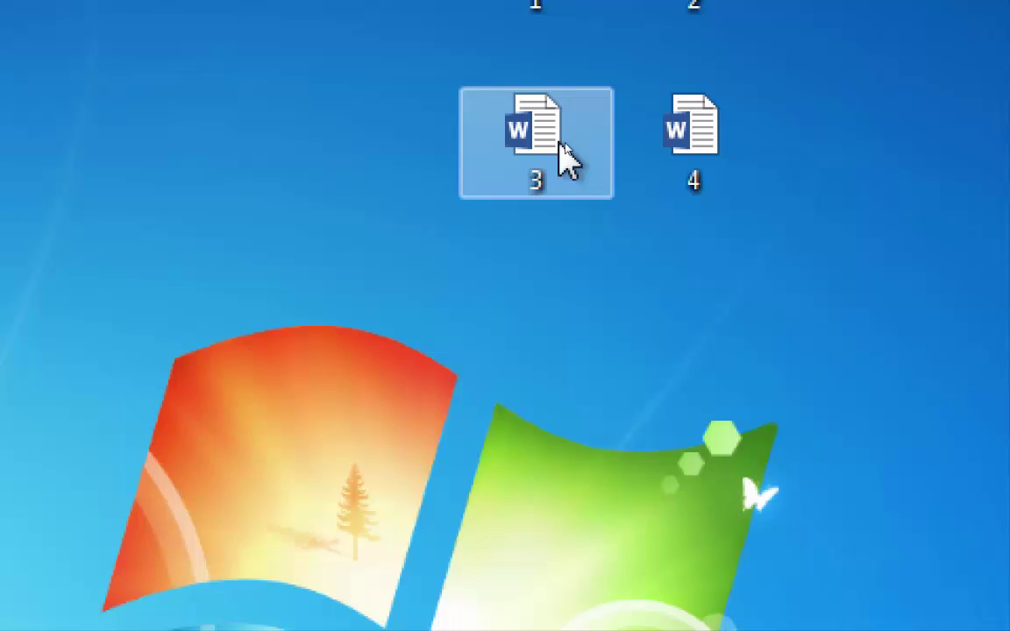
click(612, 146)
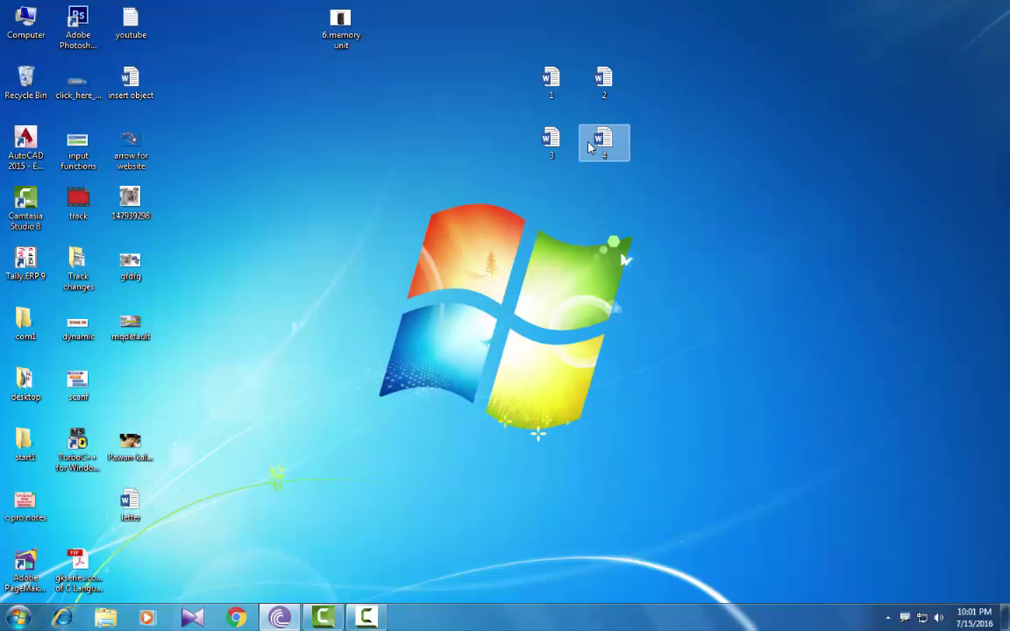
click(559, 175)
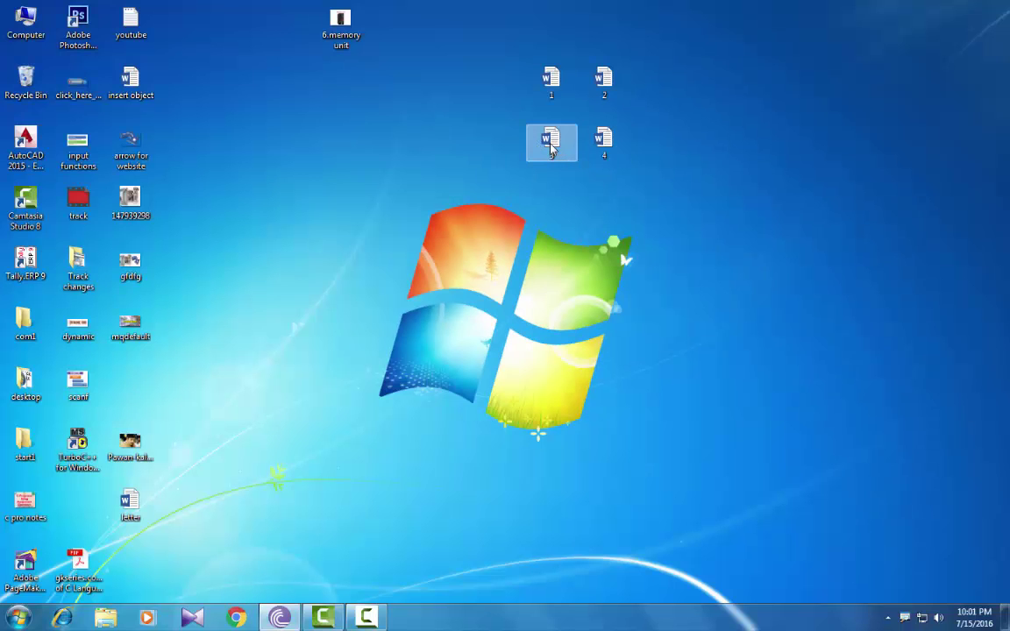
double_click(552, 145)
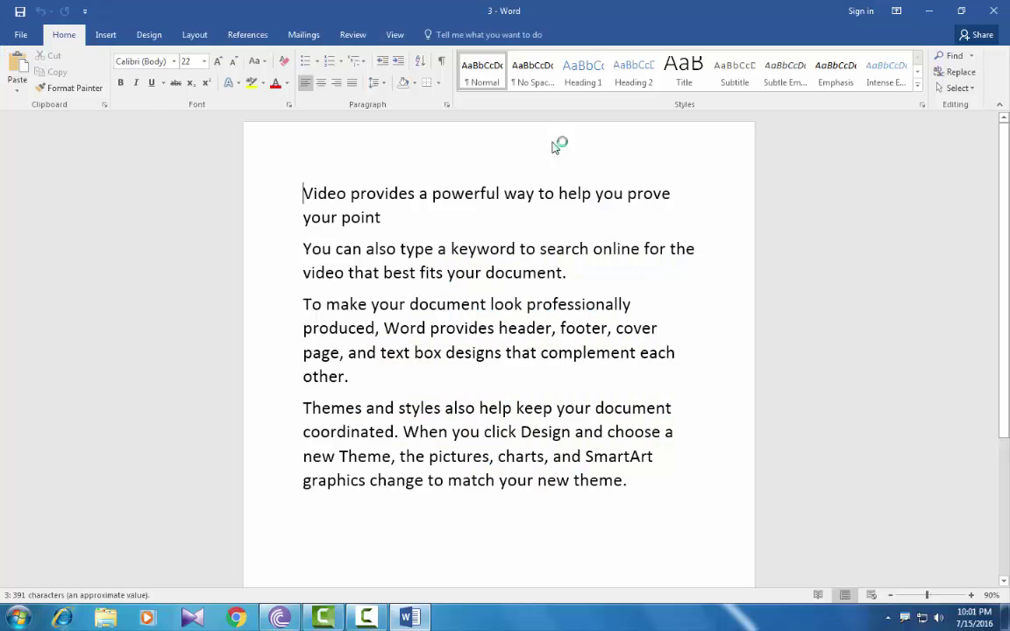
key(alt+F4)
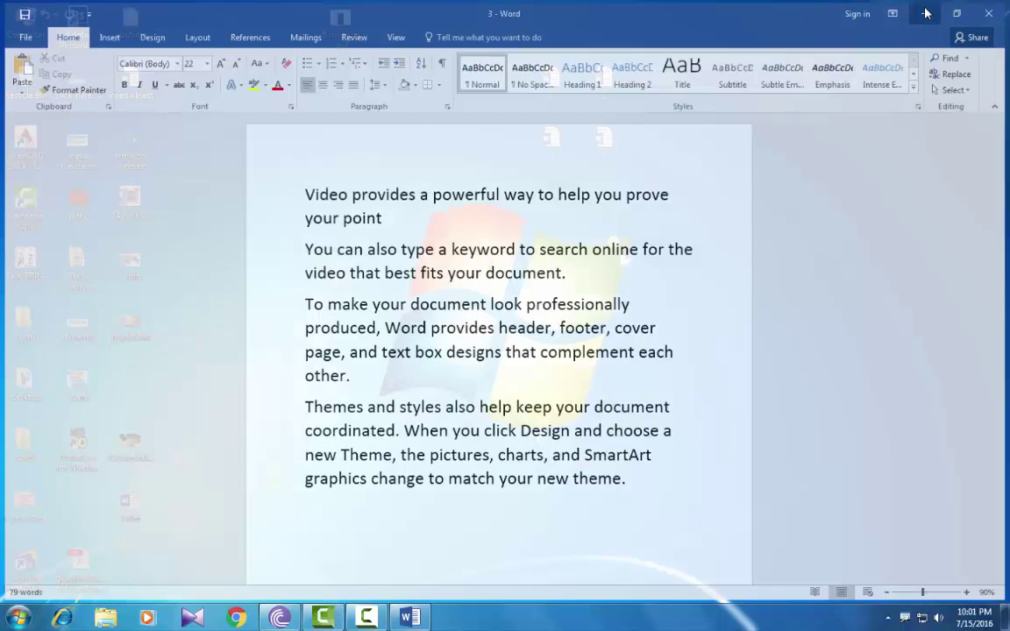
click(603, 145)
double_click(603, 145)
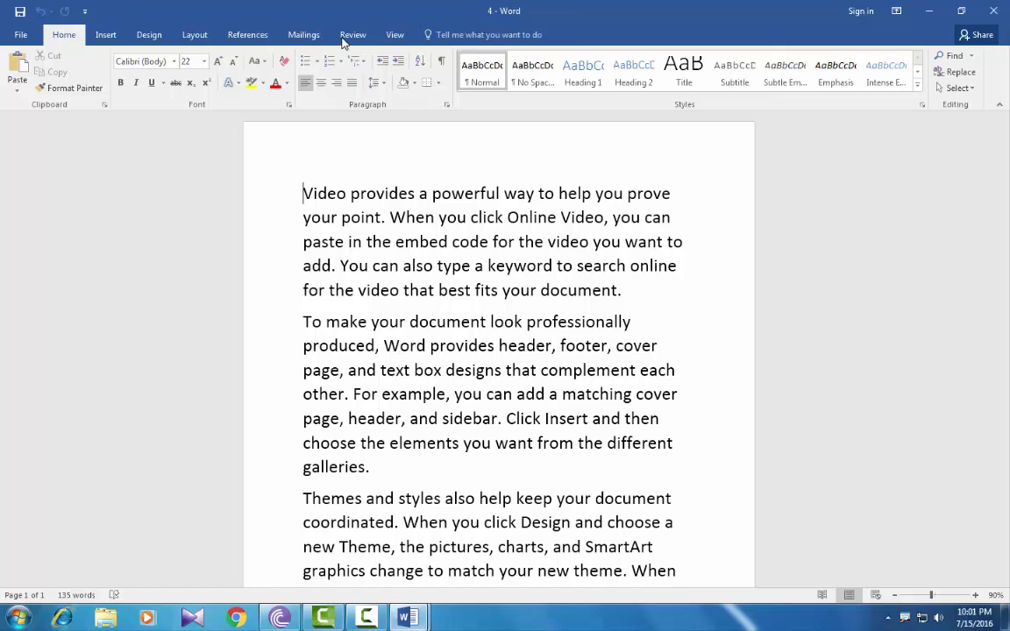
Start a new Review > Compare with document 4 from the Desktop as the original
click(227, 67)
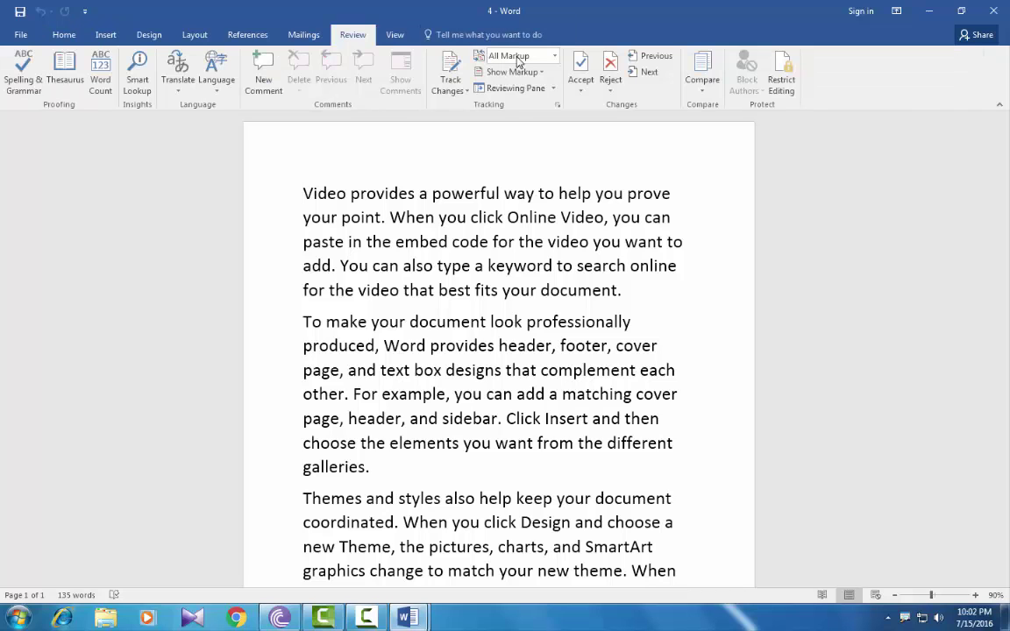
click(702, 77)
click(715, 112)
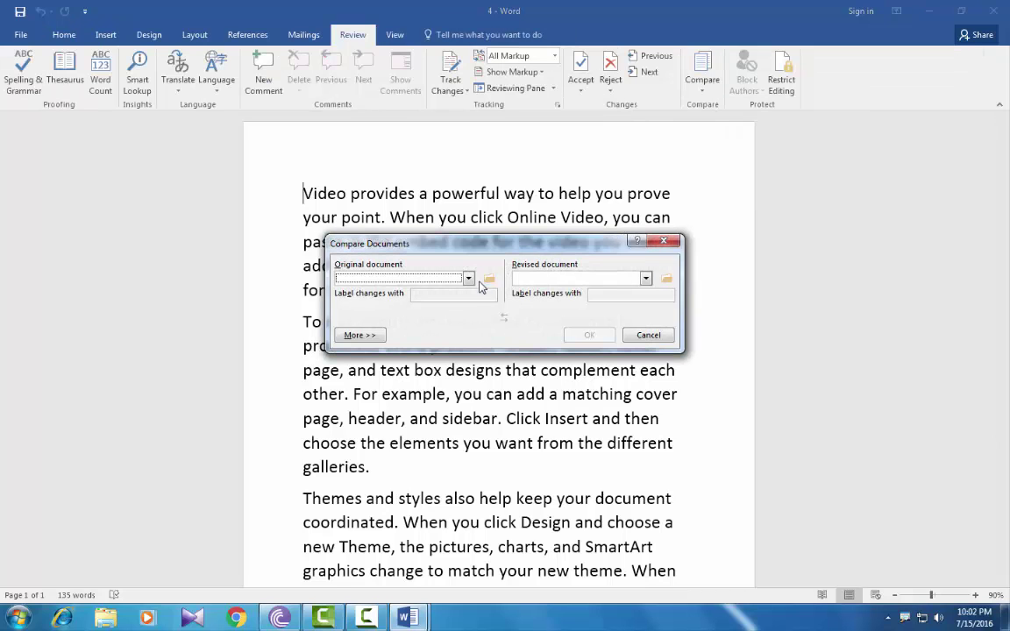
click(491, 280)
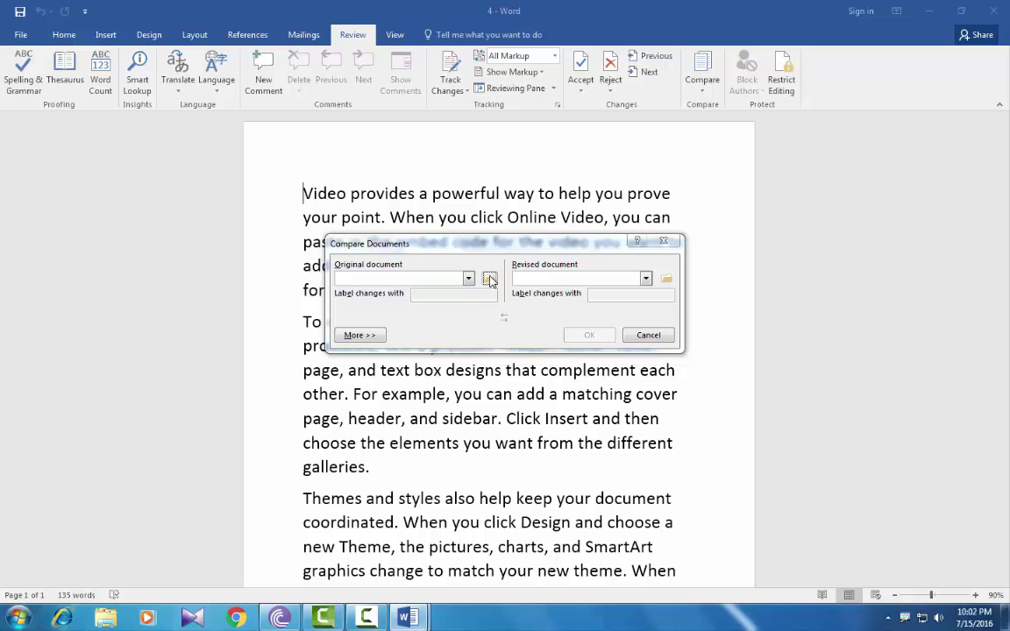
click(387, 371)
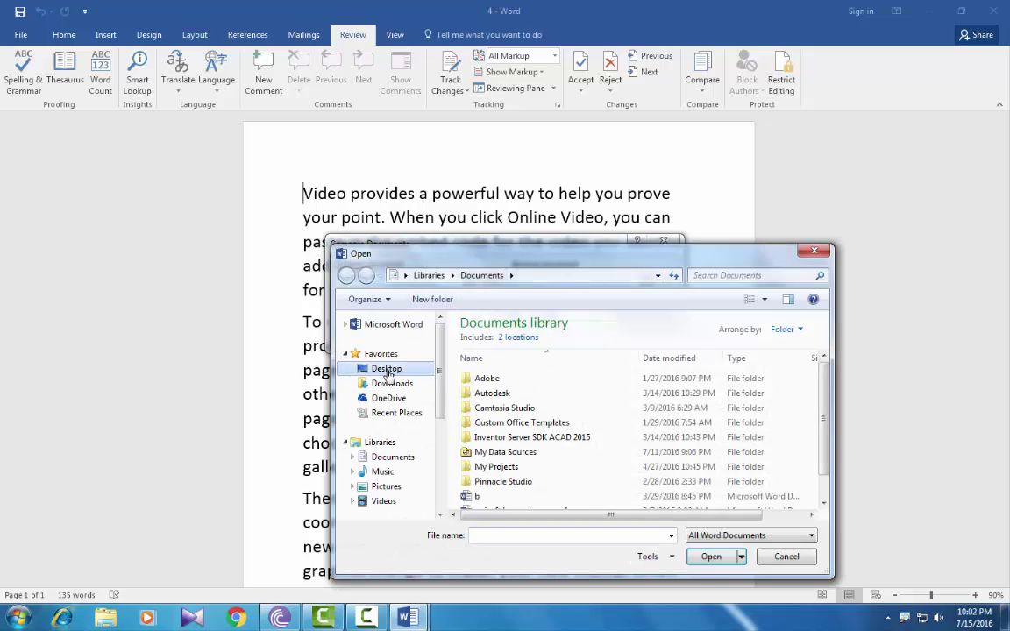
drag(824, 387, 824, 478)
click(496, 447)
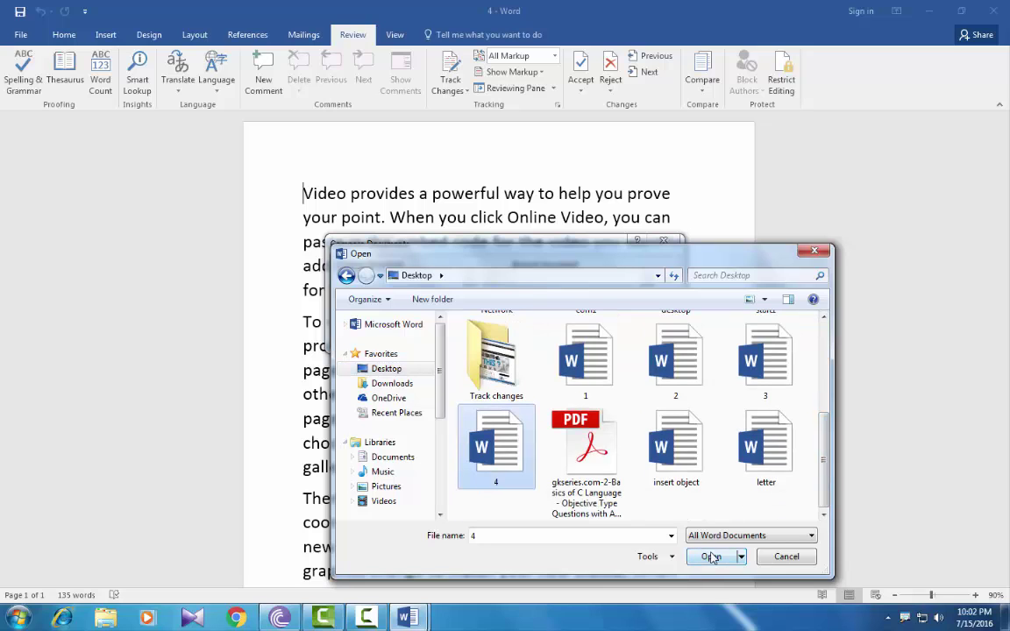
click(711, 561)
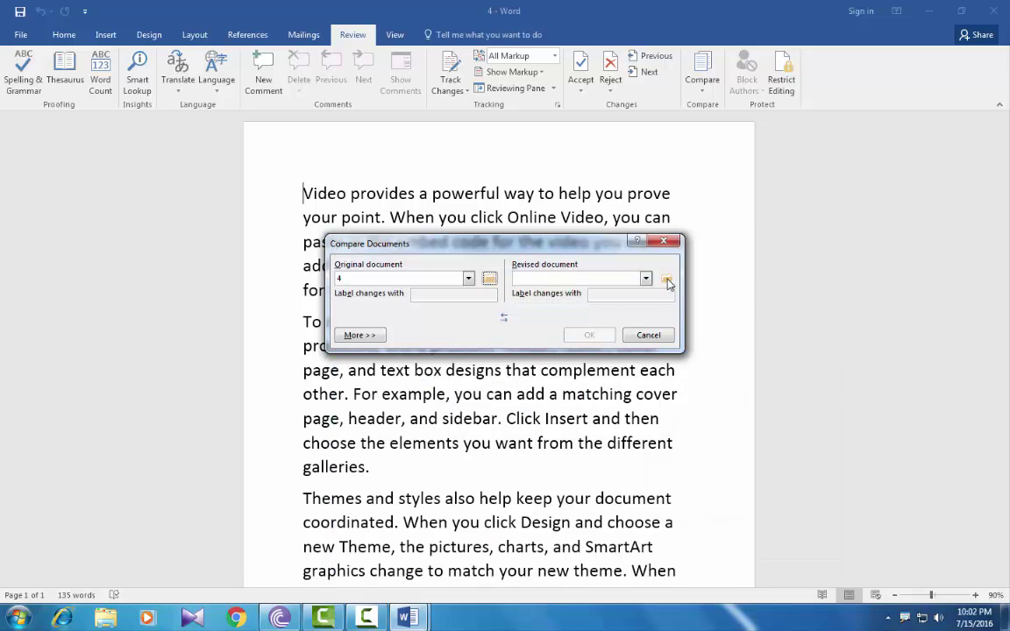
Choose document 3 as the revised document and run the comparison
click(667, 279)
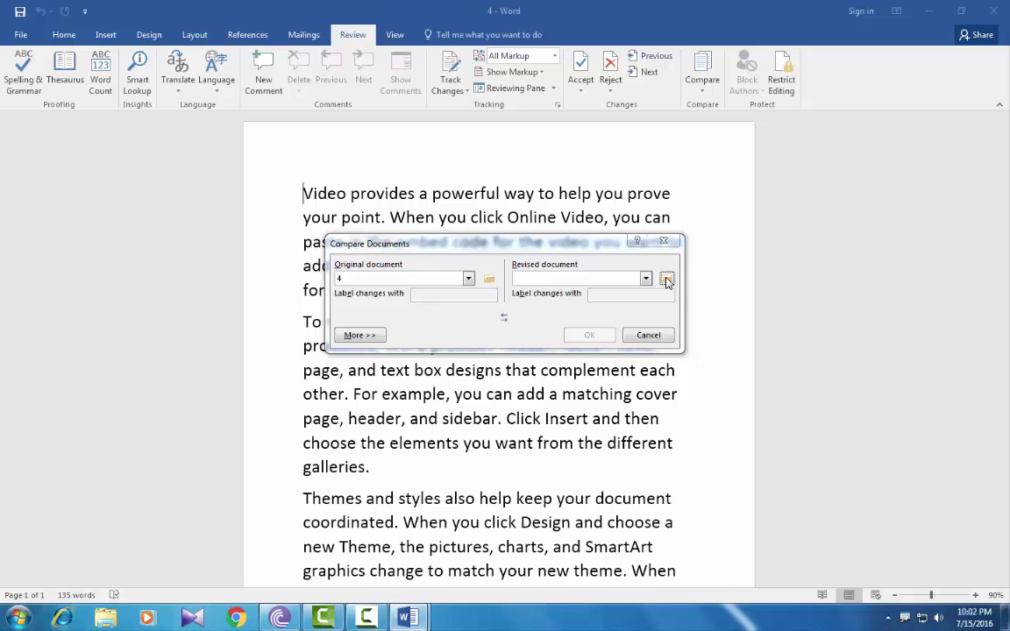
click(482, 429)
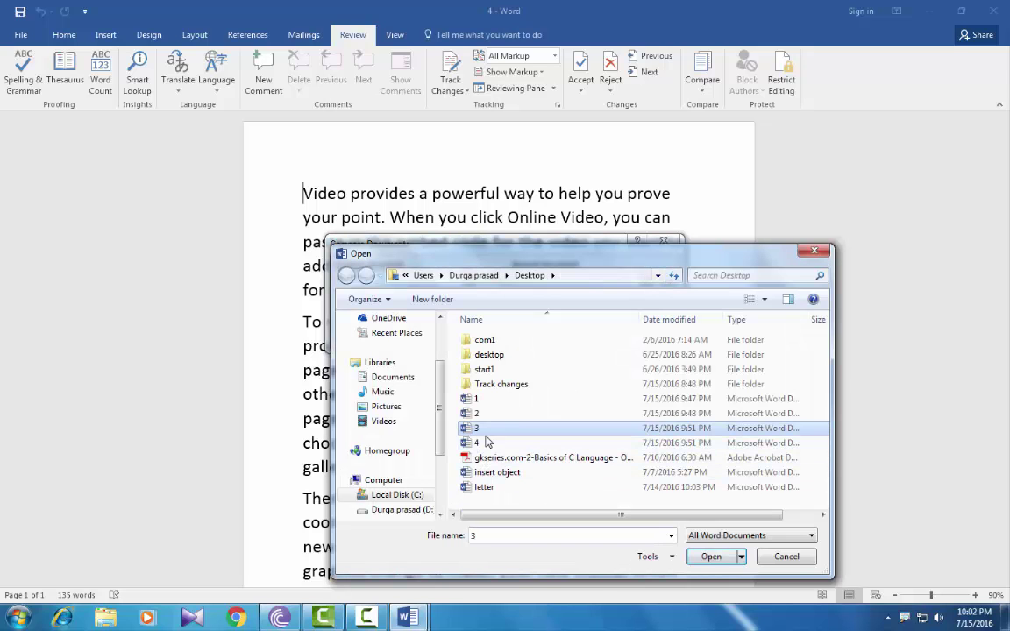
click(711, 557)
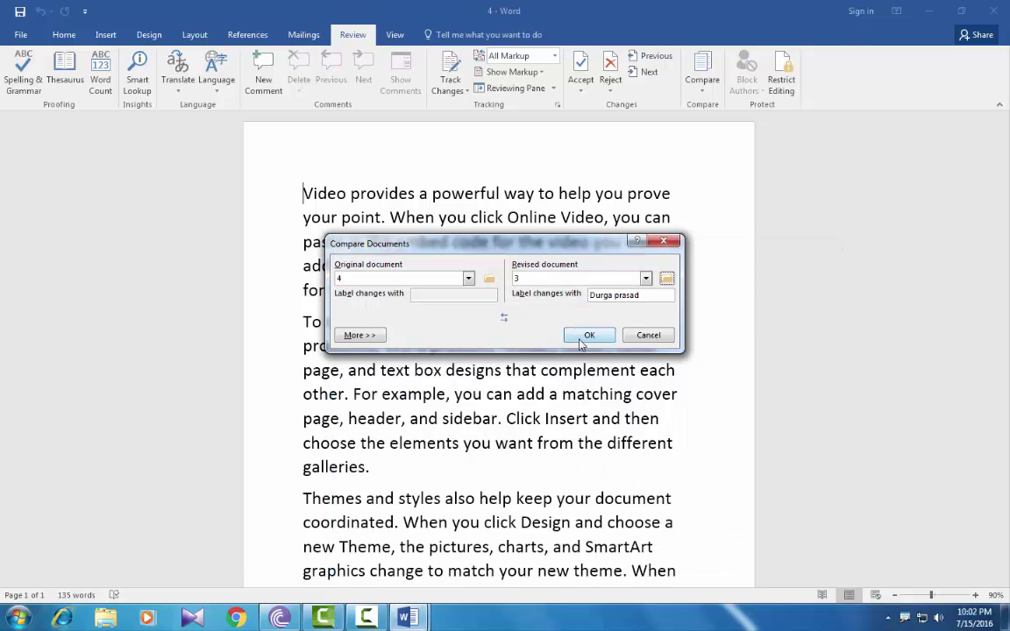
click(582, 339)
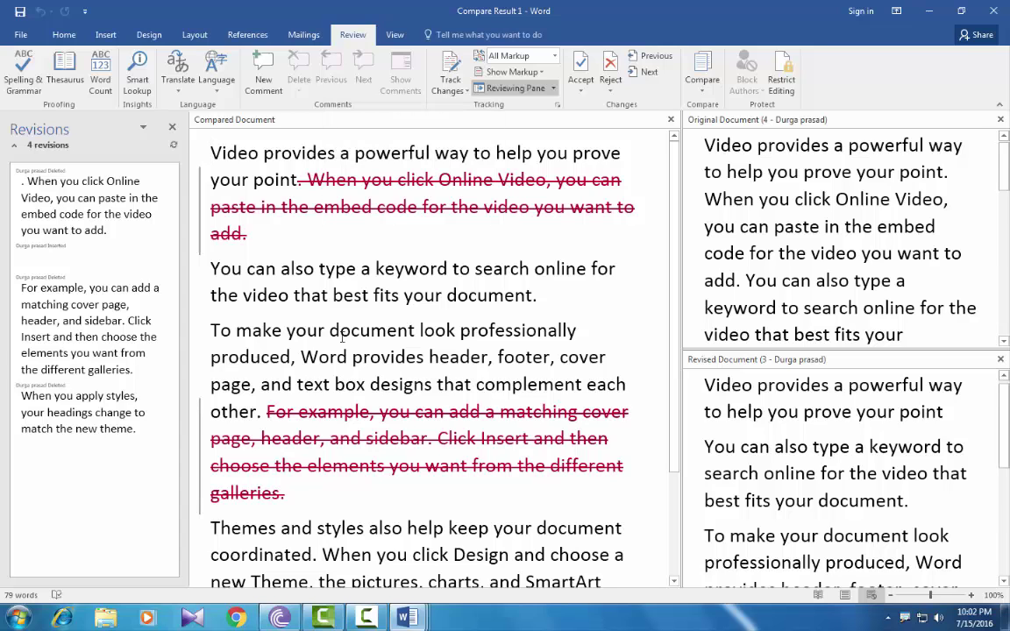
Scroll the Compare Result to view the passages deleted from document 3
scroll(342, 329, down, 2)
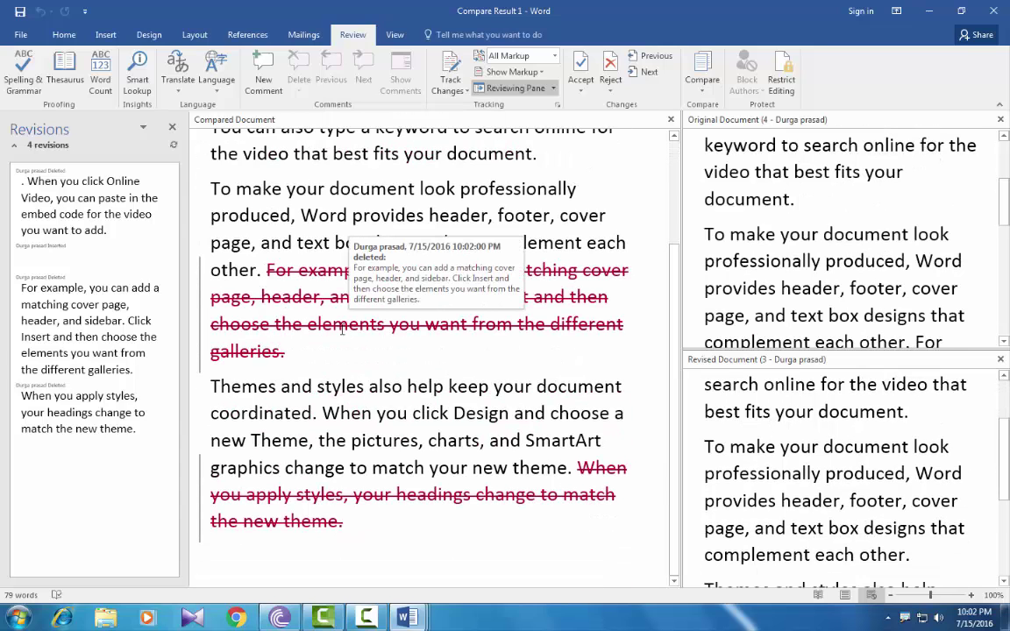